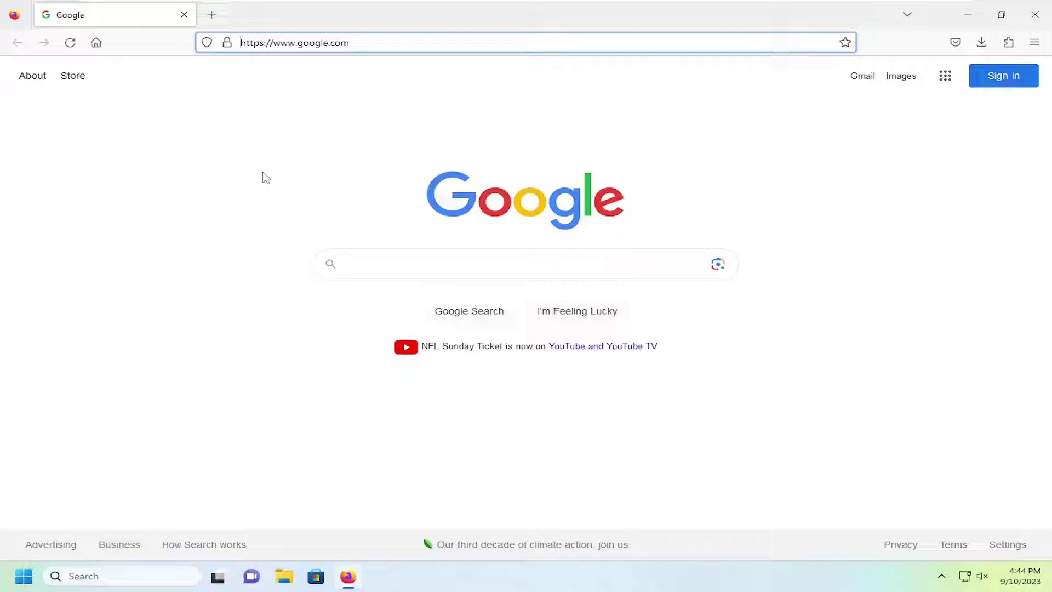
Step: Print the Google homepage to Microsoft Print to PDF, then close the Save Print Output As dialog
left_click(1034, 43)
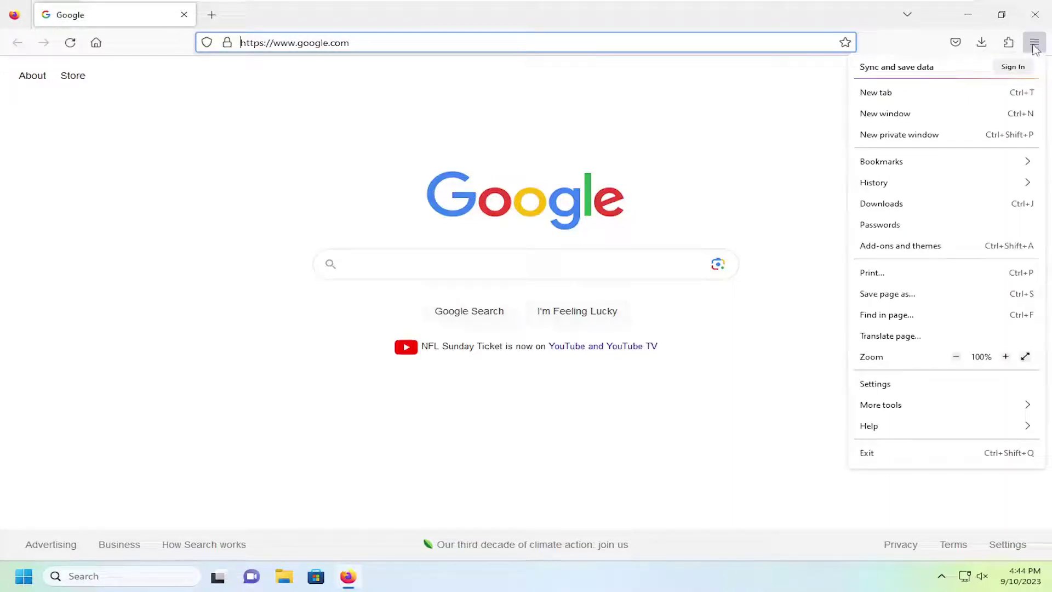
left_click(871, 271)
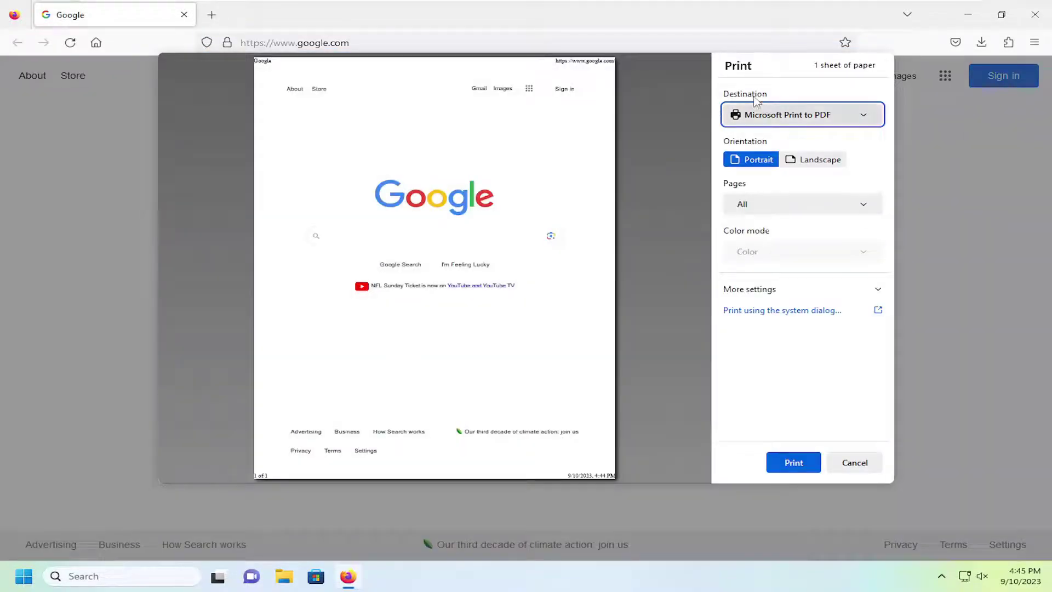
left_click(862, 118)
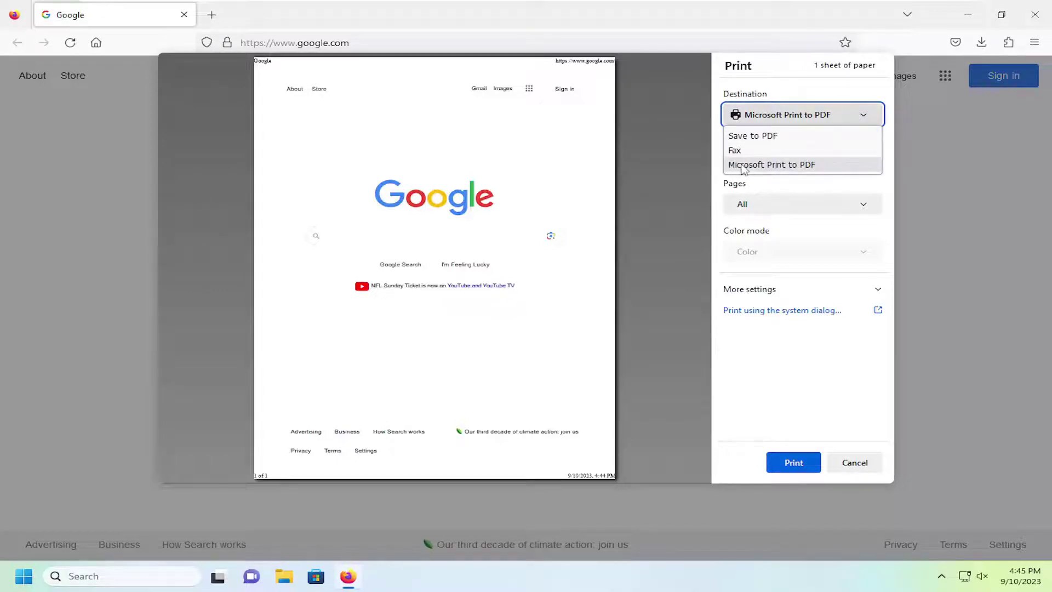
left_click(805, 167)
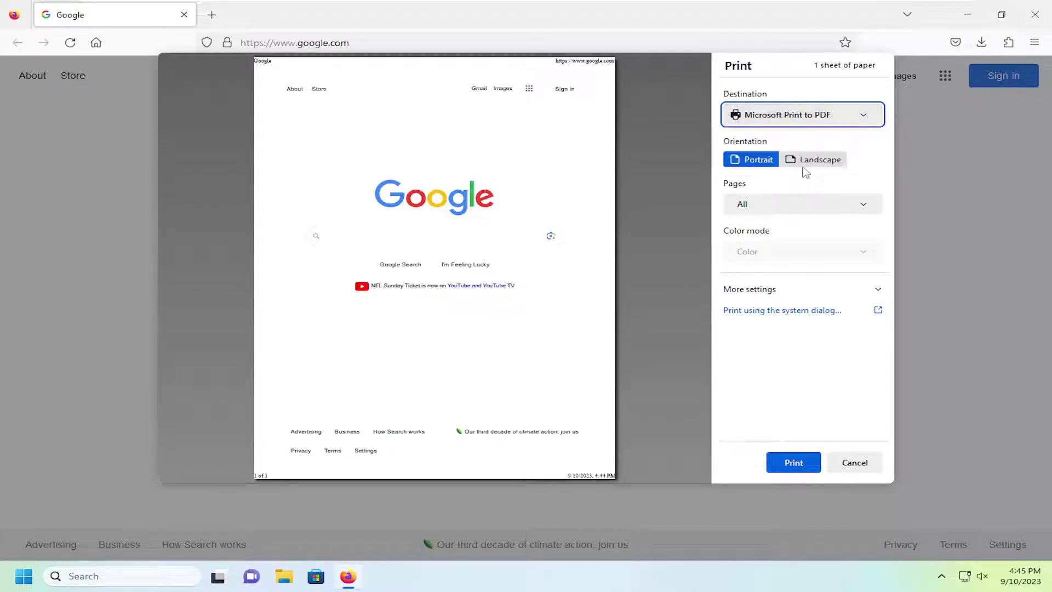
left_click(794, 462)
left_click_drag(325, 24, 480, 70)
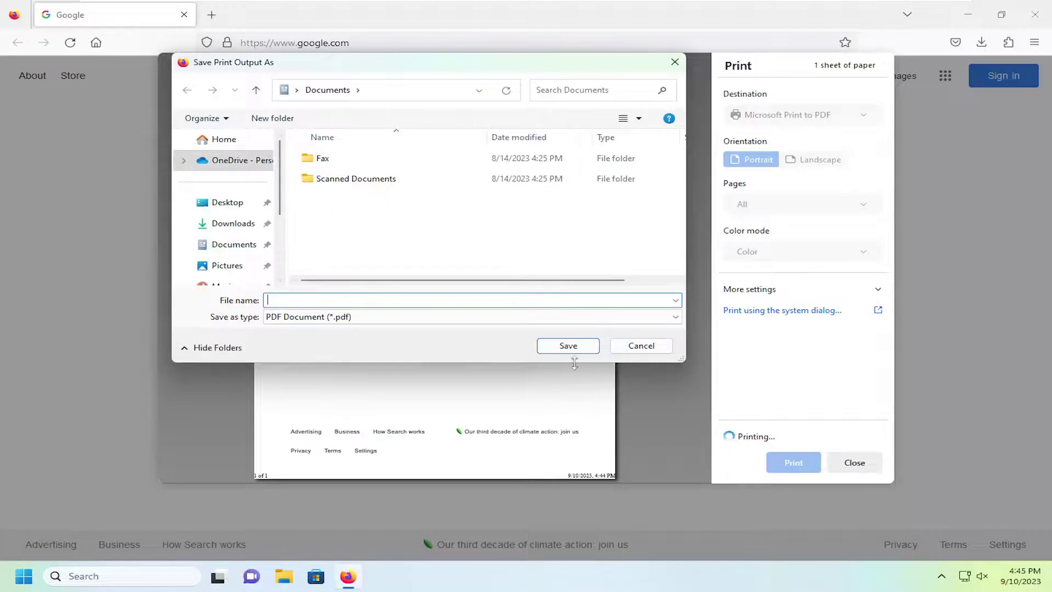
left_click(641, 345)
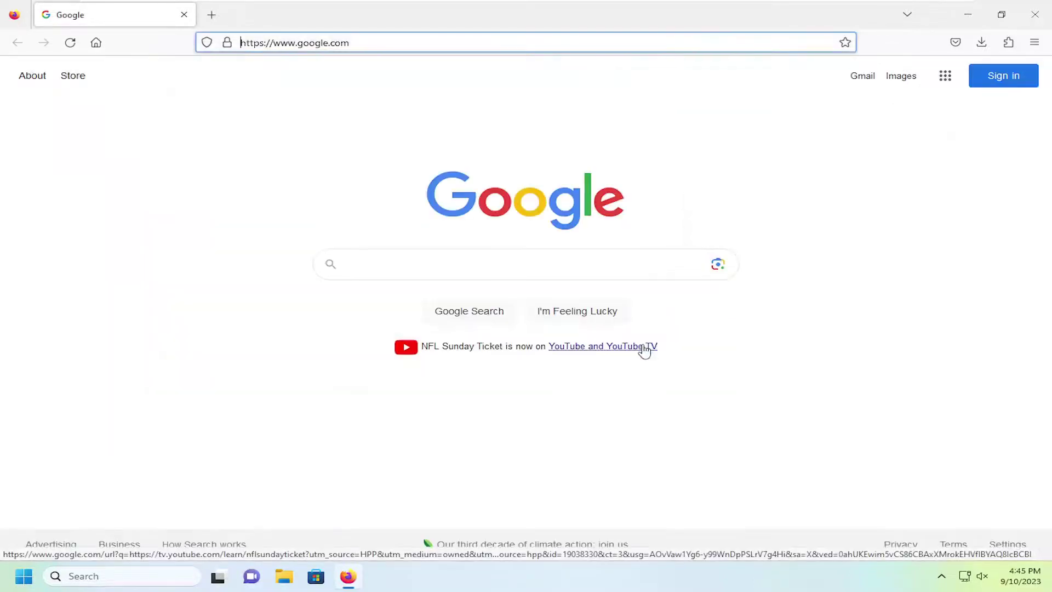
left_click(1035, 42)
left_click(918, 274)
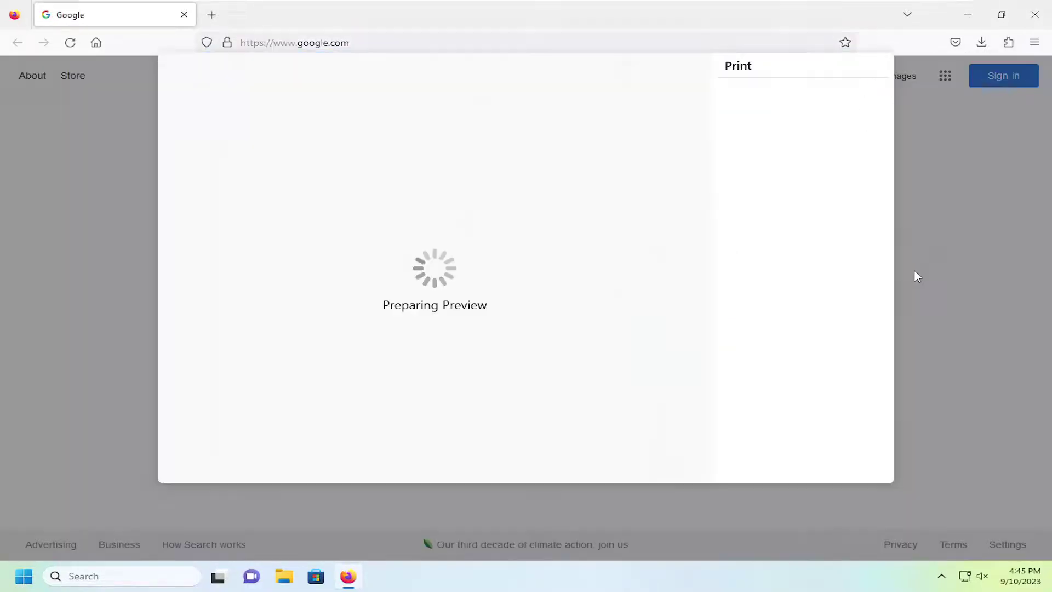
left_click(801, 204)
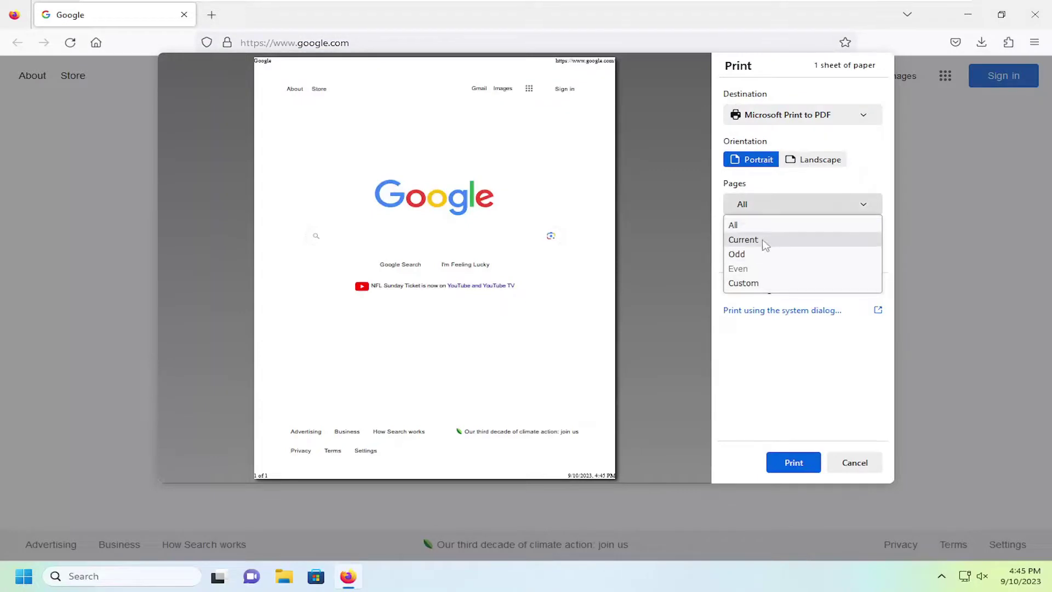
left_click(744, 283)
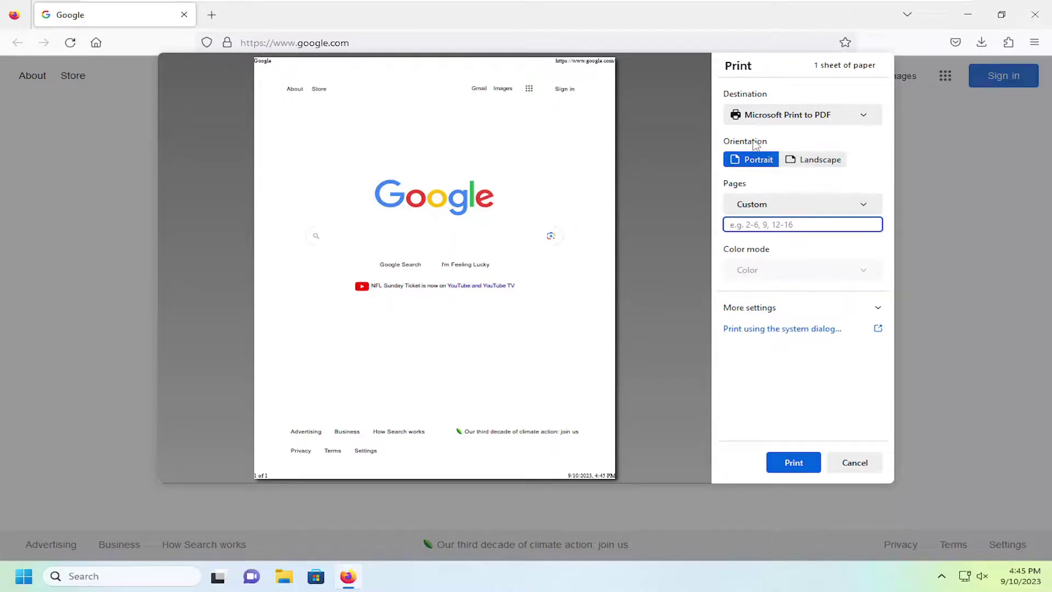
left_click(819, 160)
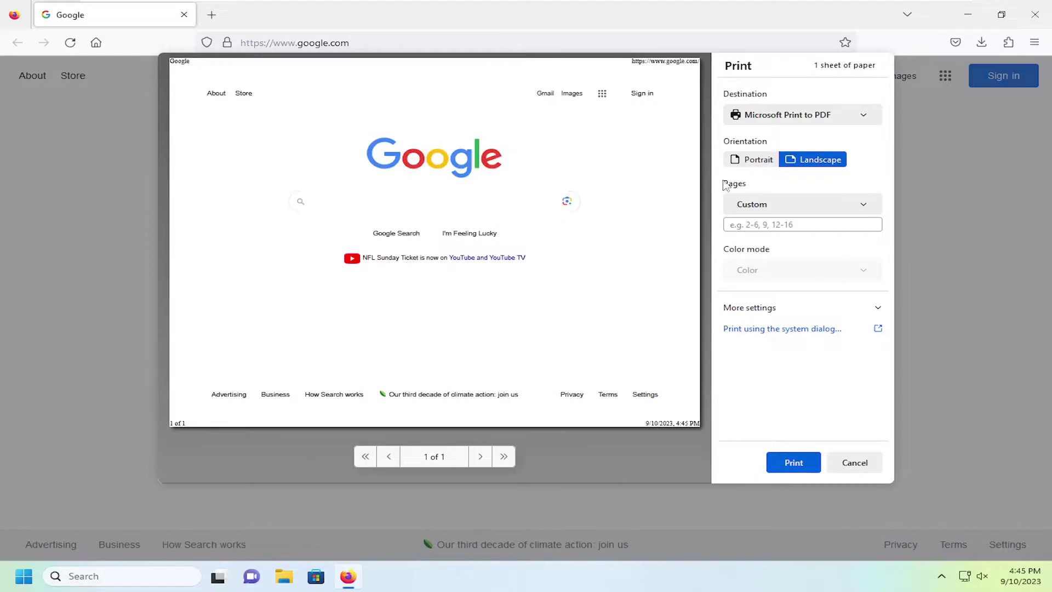
left_click(753, 159)
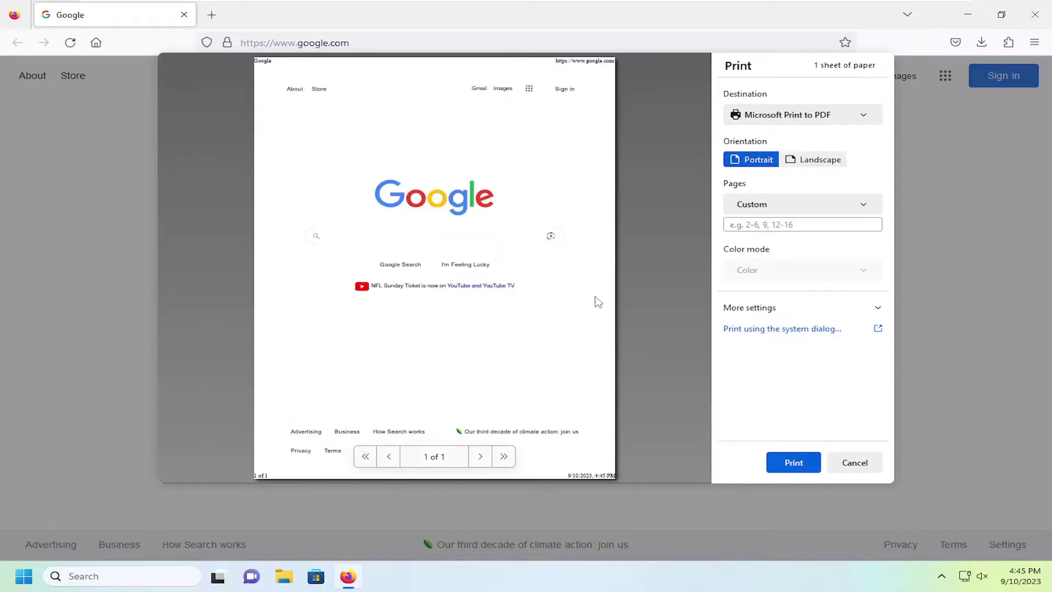
left_click(855, 462)
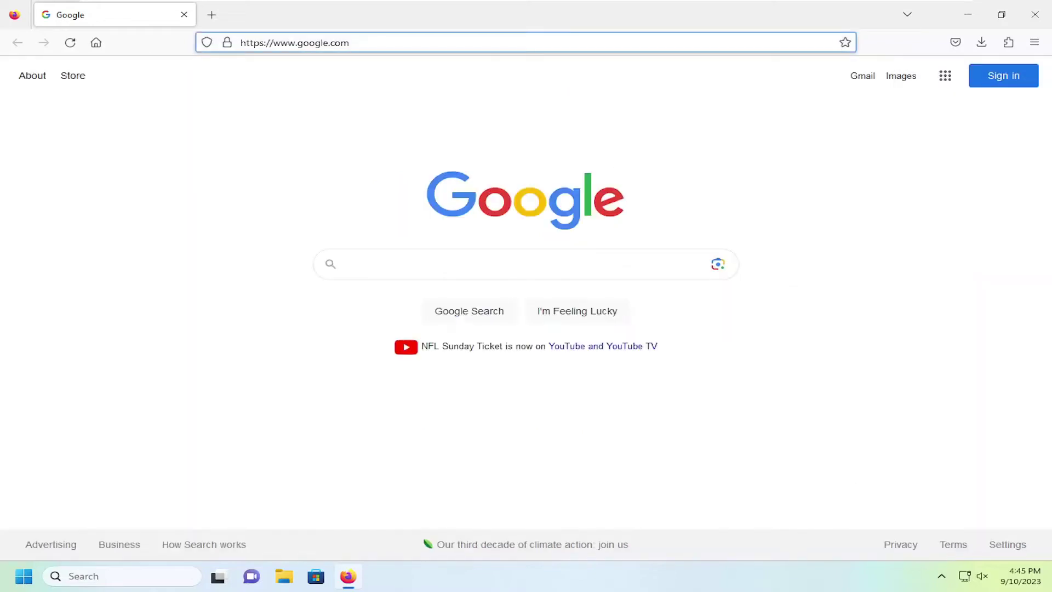